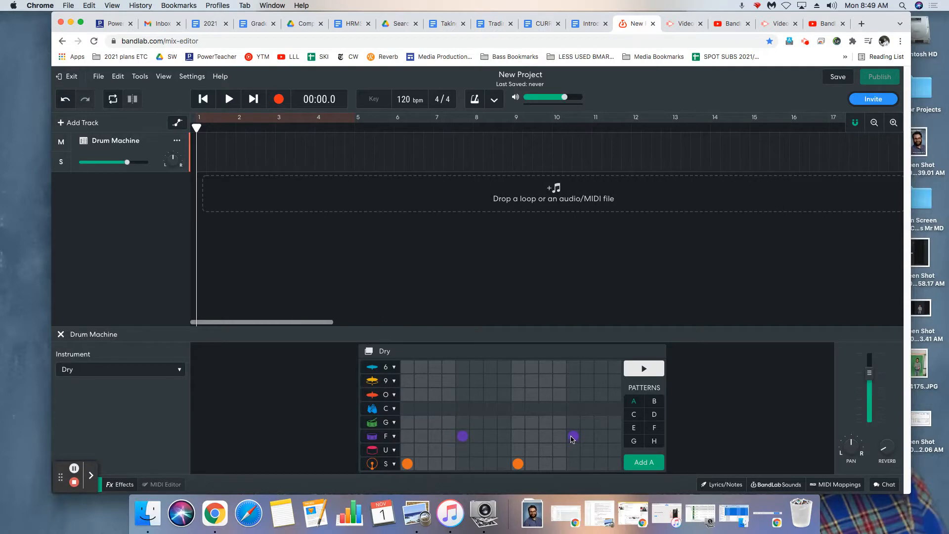
# - Preview the kick-and-snare beat in pattern A and choose Closed Hi-Hat as the sound for the O row
pyautogui.click(643, 371)
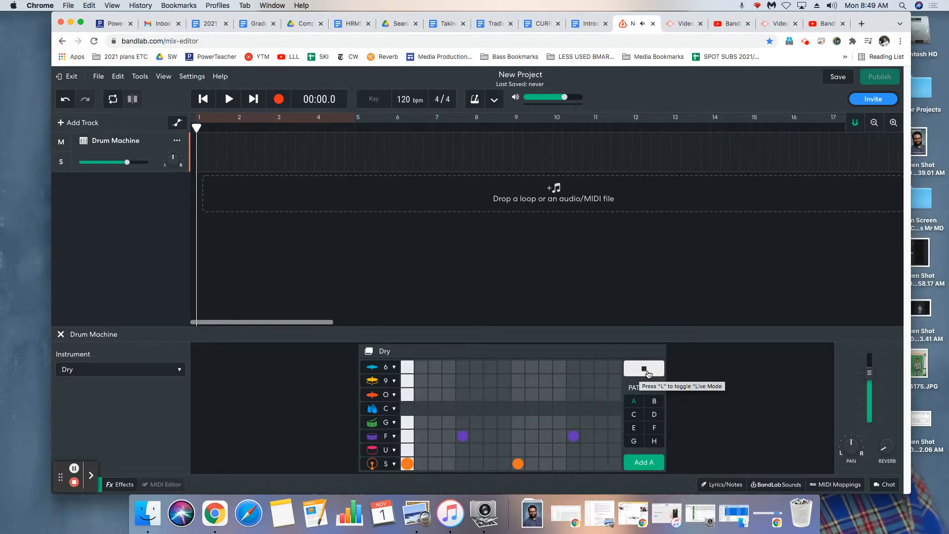
pyautogui.click(647, 372)
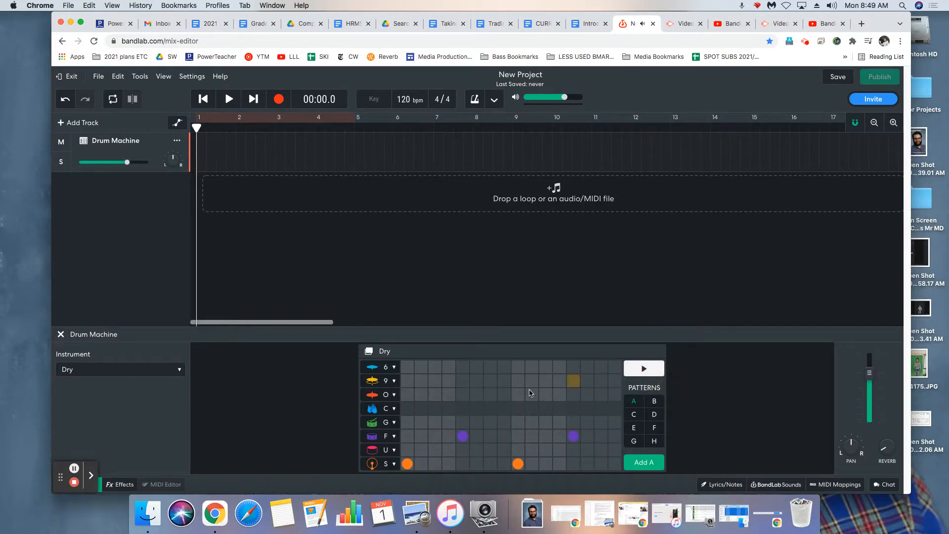
pyautogui.click(374, 397)
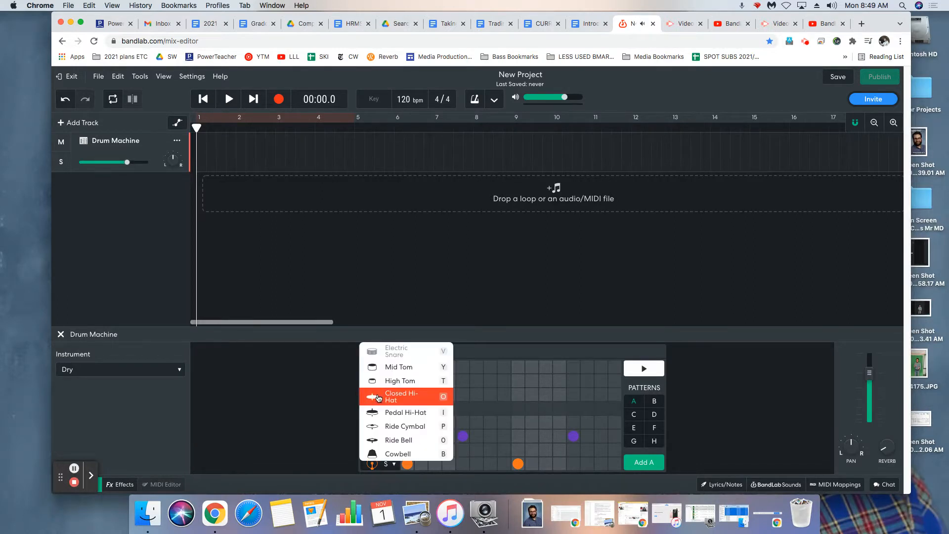
pyautogui.click(410, 396)
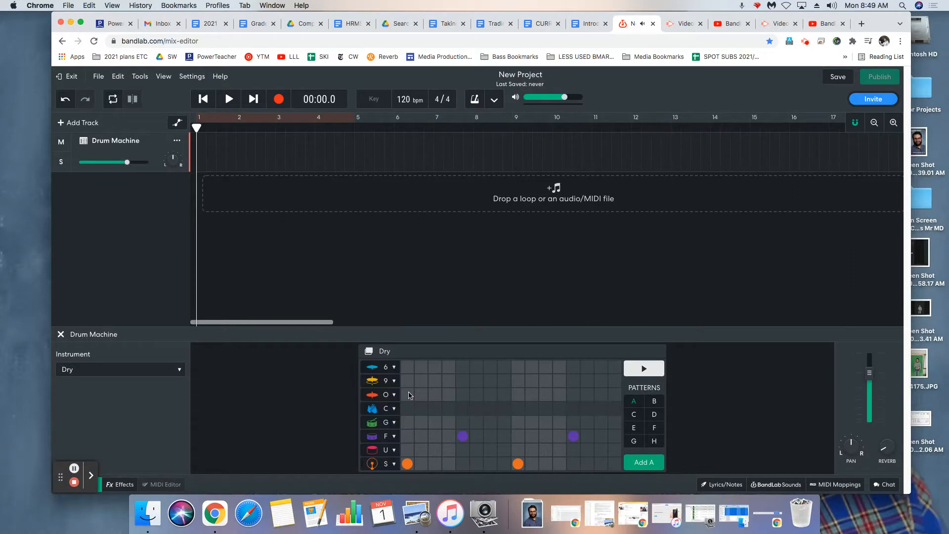
# - Place closed hi-hat hits on all odd-numbered steps of pattern A and preview the beat
pyautogui.click(408, 395)
pyautogui.click(435, 395)
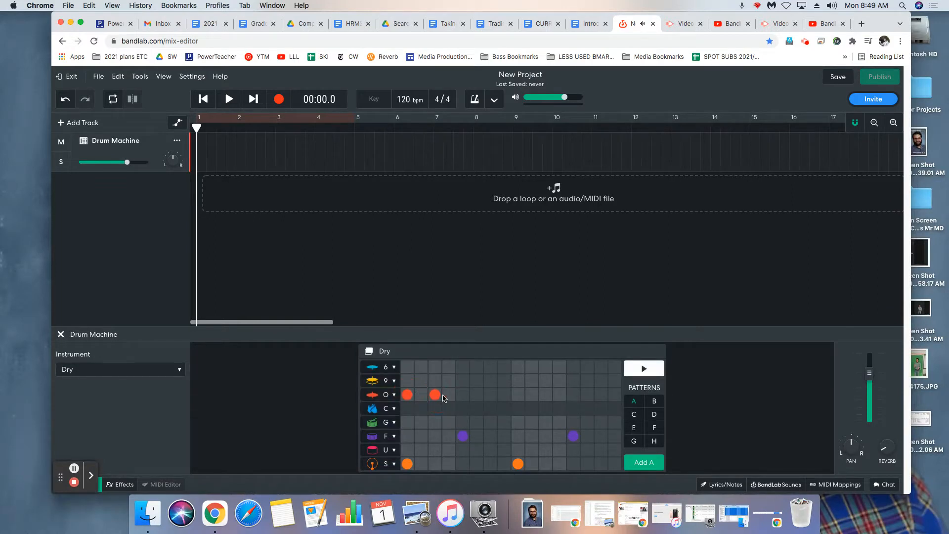
pyautogui.click(464, 396)
pyautogui.click(489, 396)
pyautogui.click(515, 398)
pyautogui.click(544, 395)
pyautogui.click(573, 395)
pyautogui.click(600, 396)
pyautogui.click(627, 371)
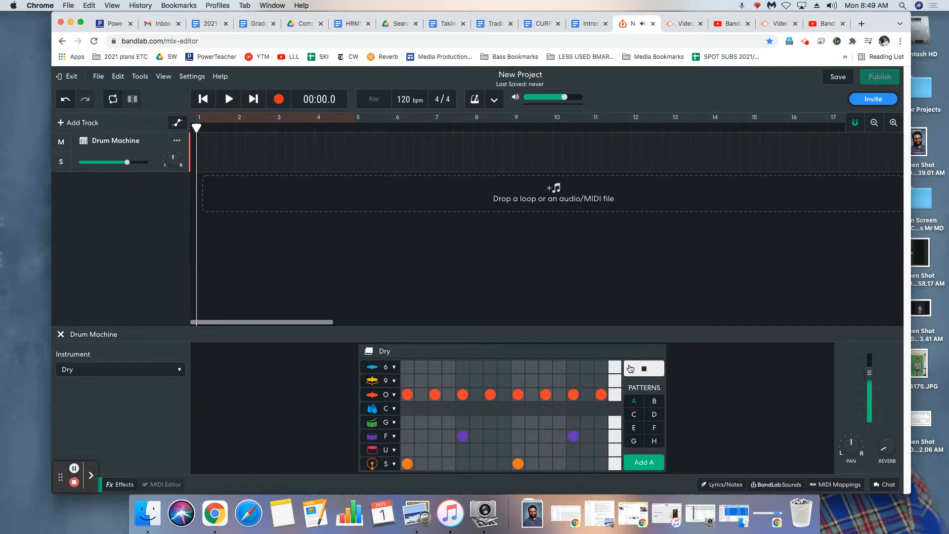
pyautogui.click(630, 368)
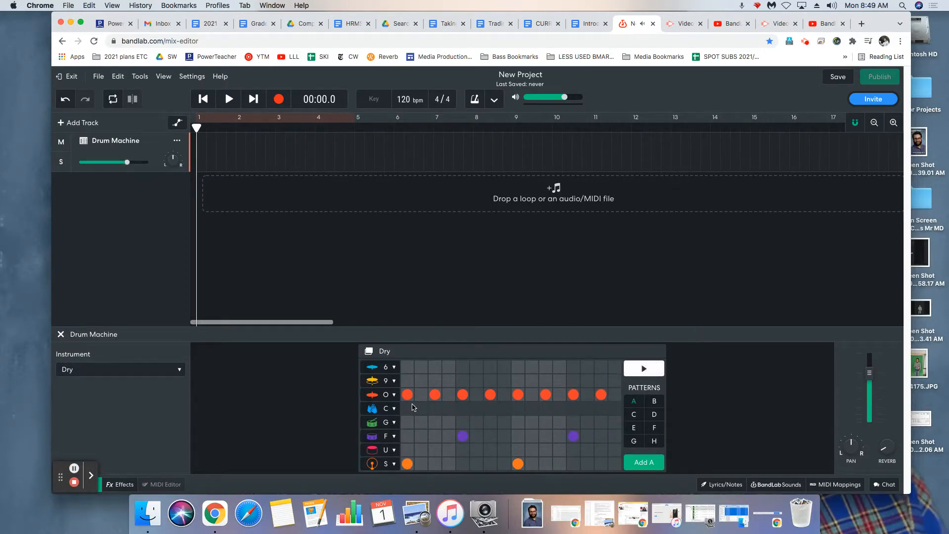
pyautogui.click(410, 467)
pyautogui.click(411, 467)
pyautogui.click(463, 438)
pyautogui.moveTo(196, 128); pyautogui.dragTo(257, 127)
pyautogui.click(202, 100)
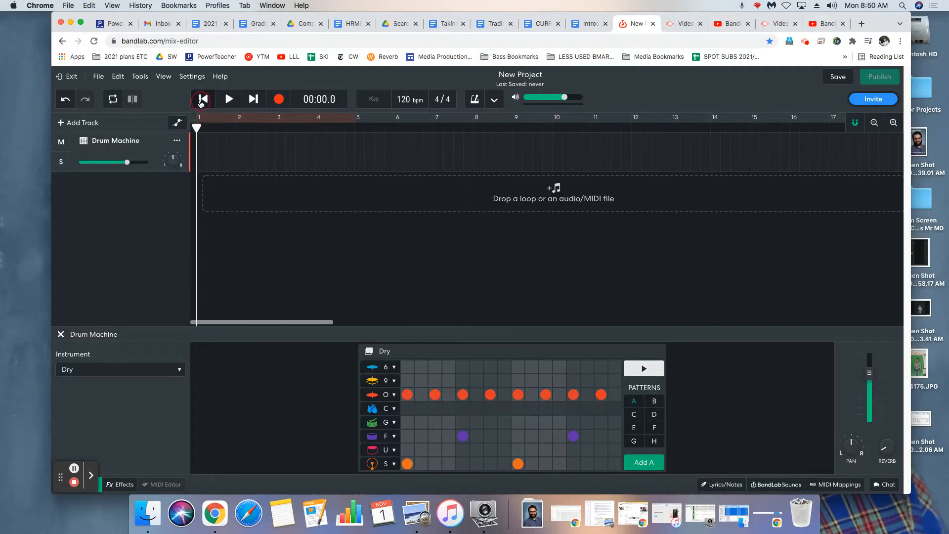
pyautogui.moveTo(197, 127); pyautogui.dragTo(346, 127)
pyautogui.click(202, 100)
pyautogui.moveTo(196, 128); pyautogui.dragTo(368, 127)
pyautogui.click(202, 100)
pyautogui.moveTo(196, 128); pyautogui.dragTo(423, 127)
pyautogui.click(203, 101)
# - Add pattern A to the drum track at bar 1, play it back and return the playhead to the start
pyautogui.click(637, 463)
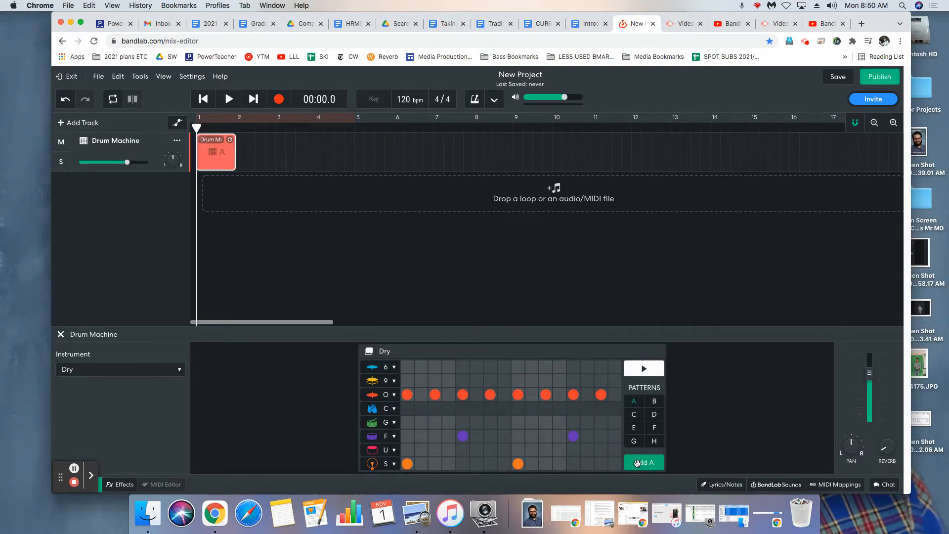
pyautogui.click(229, 101)
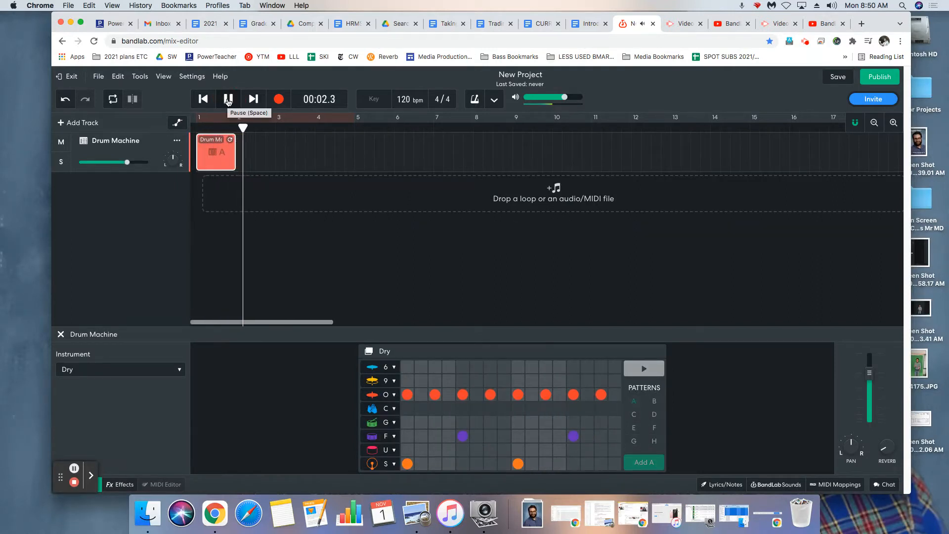
pyautogui.click(228, 102)
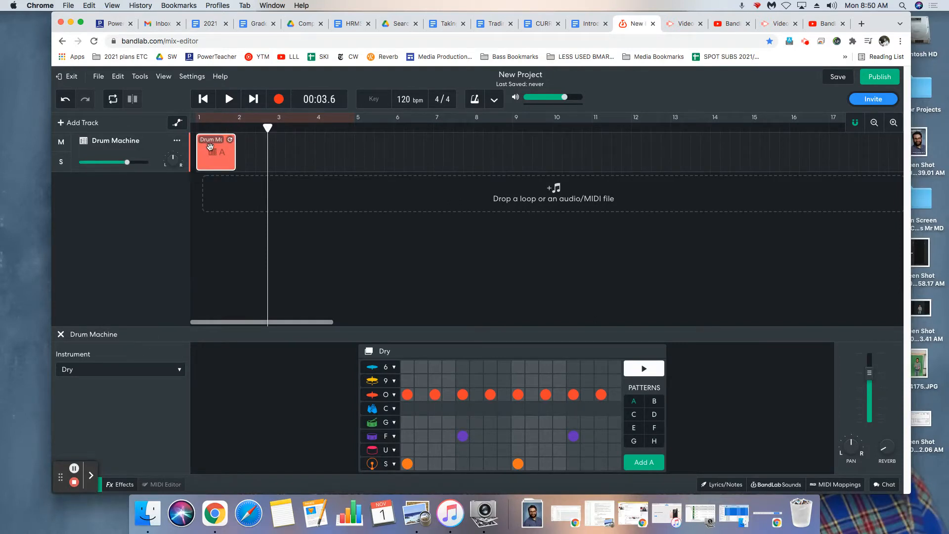
pyautogui.click(202, 100)
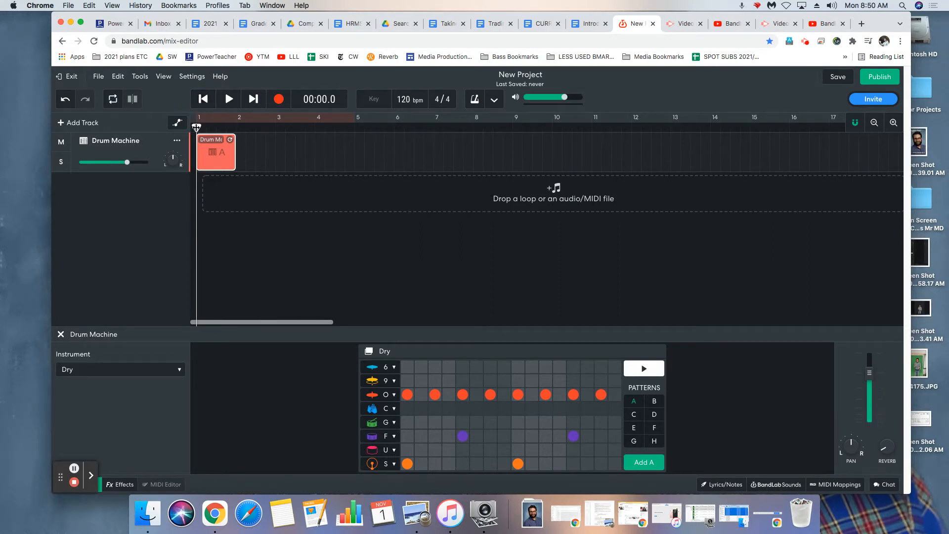
# - Position the playhead at the start of bar 2 and add another pattern A region there
pyautogui.moveTo(197, 126)
pyautogui.mouseDown()
pyautogui.moveTo(236, 128)
pyautogui.moveTo(195, 127)
pyautogui.mouseUp()
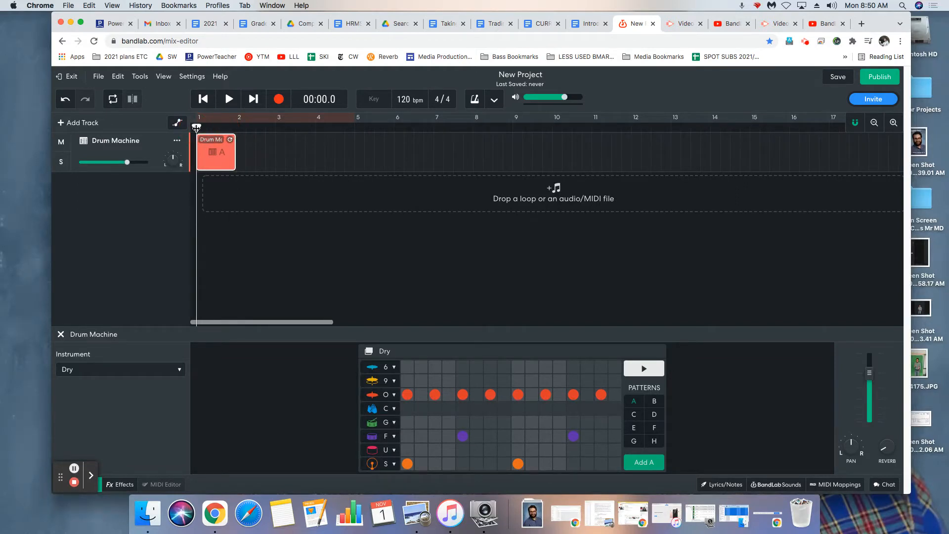
pyautogui.click(197, 128)
pyautogui.moveTo(196, 128); pyautogui.dragTo(271, 127)
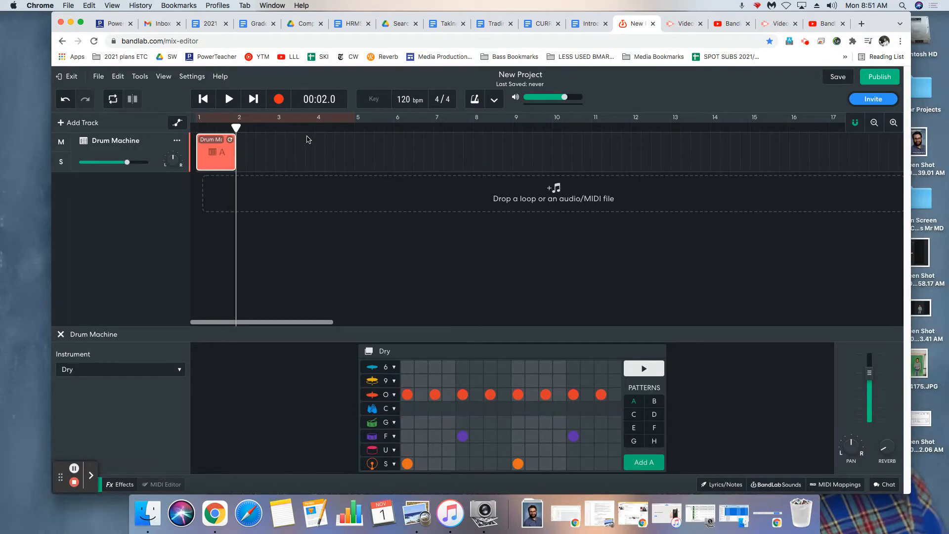
pyautogui.click(649, 462)
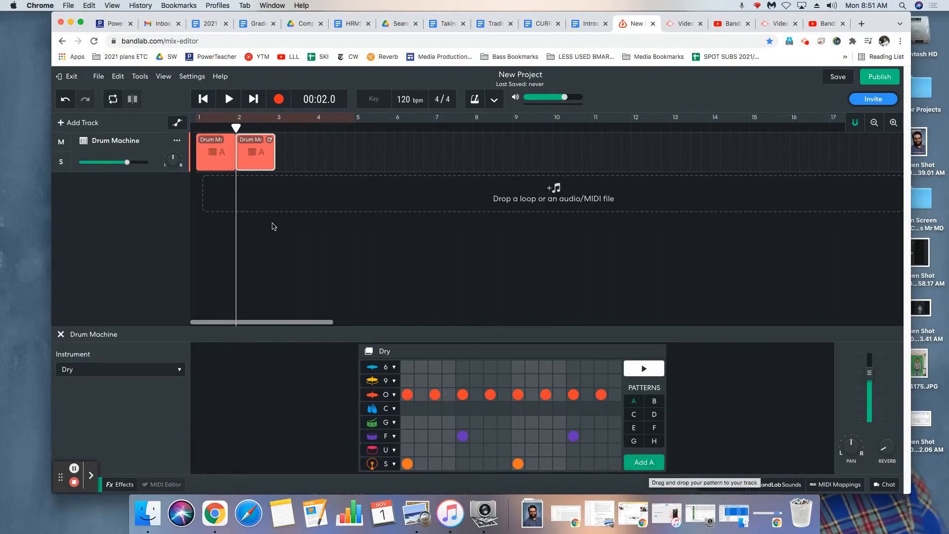
# - Shift the second pattern A region half a bar later to leave a gap, and play across it
pyautogui.moveTo(250, 157); pyautogui.dragTo(271, 157)
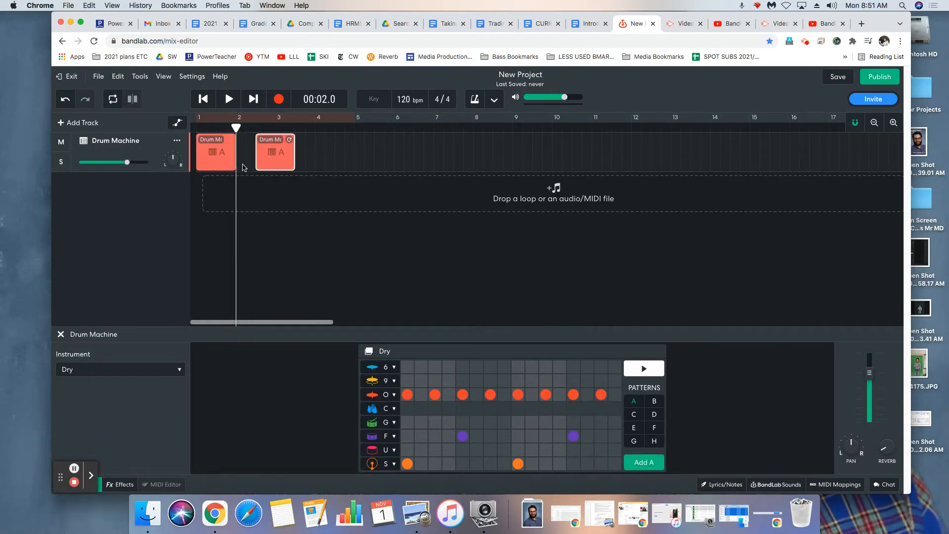
pyautogui.click(214, 126)
pyautogui.click(227, 99)
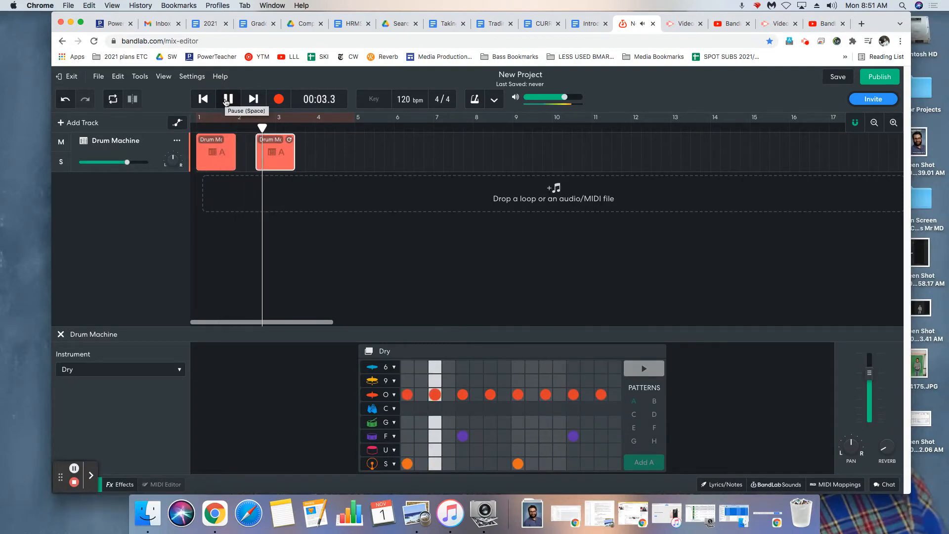
pyautogui.click(227, 99)
# - Try overlapping the second pattern A region with the end of the first, play it back, and undo the region moves
pyautogui.moveTo(276, 153); pyautogui.dragTo(244, 154)
pyautogui.click(223, 129)
pyautogui.press('space')
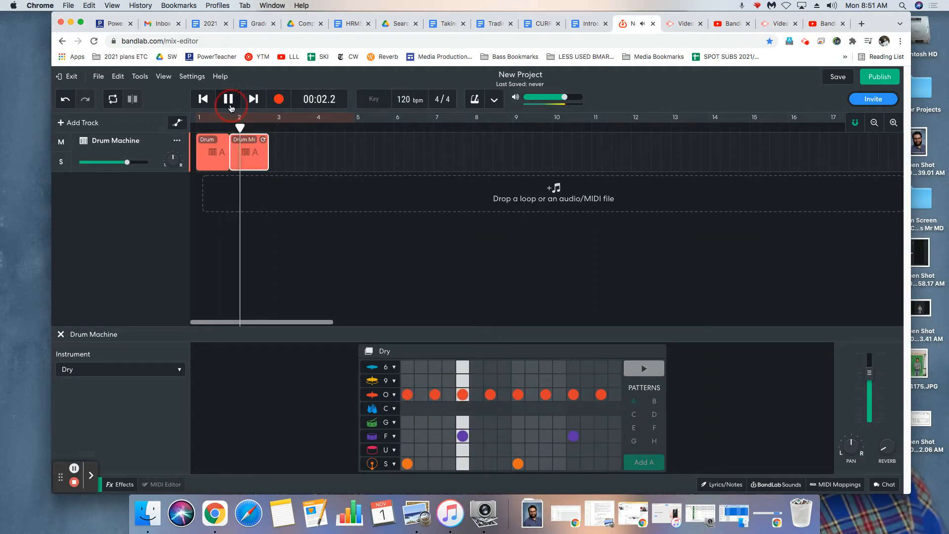
pyautogui.press('space')
pyautogui.press('space')
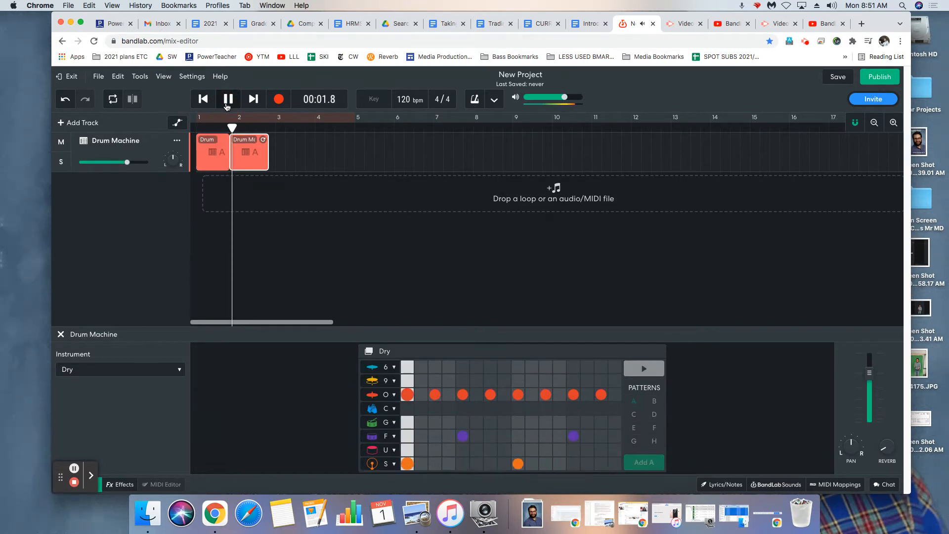
pyautogui.press('space')
pyautogui.press('super+z')
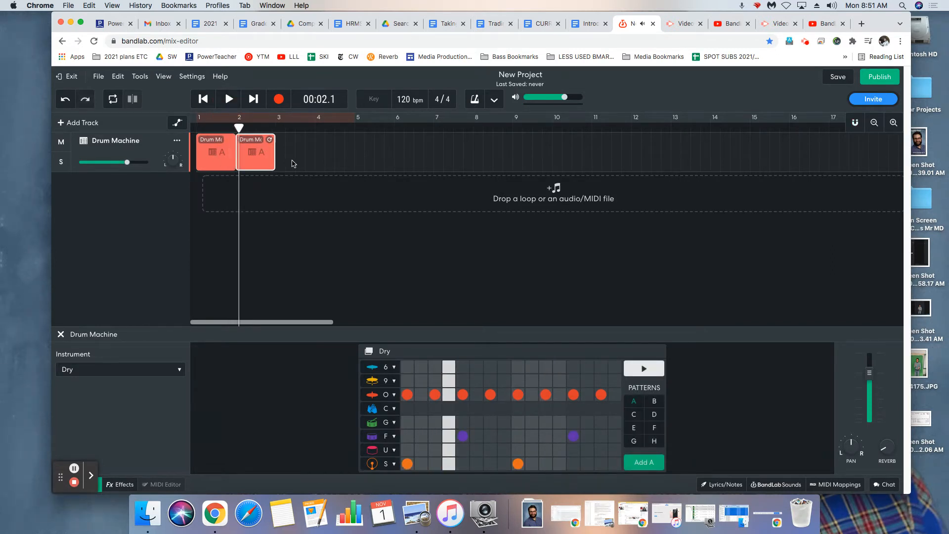
# - Position the playhead at bar 3 and add pattern A at bars 3 and 4
pyautogui.click(202, 99)
pyautogui.click(256, 128)
pyautogui.press('Right')
pyautogui.press('Right')
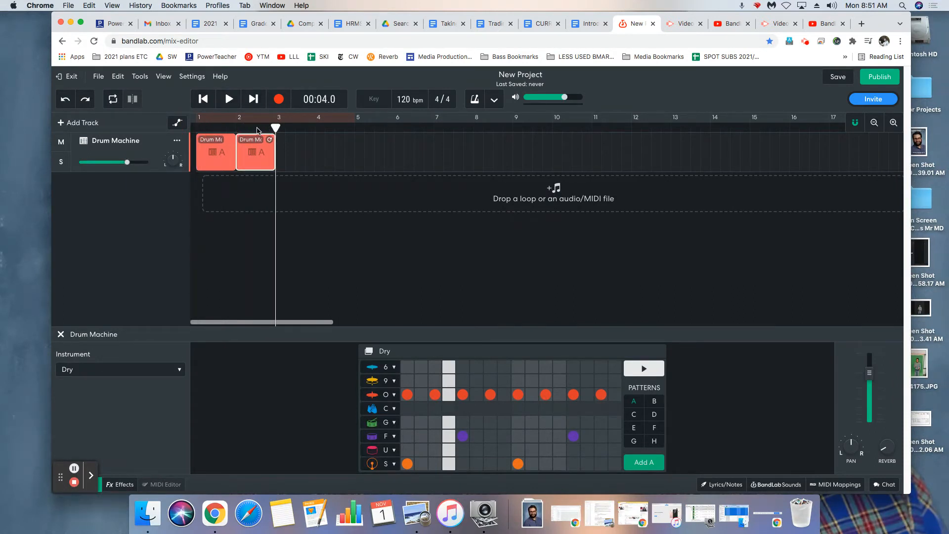
pyautogui.click(636, 456)
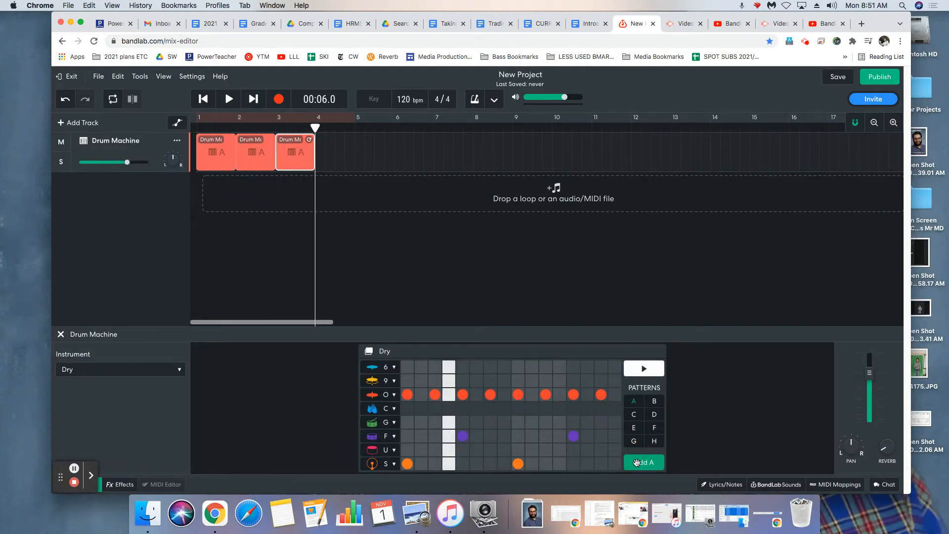
pyautogui.click(635, 461)
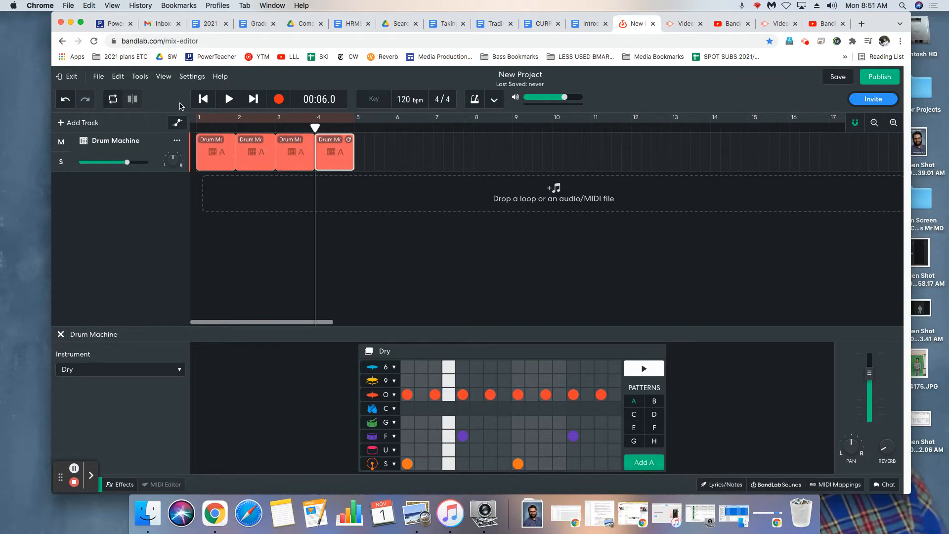
# - Play back the four bars of pattern A from the start of the song
pyautogui.click(203, 99)
pyautogui.click(229, 99)
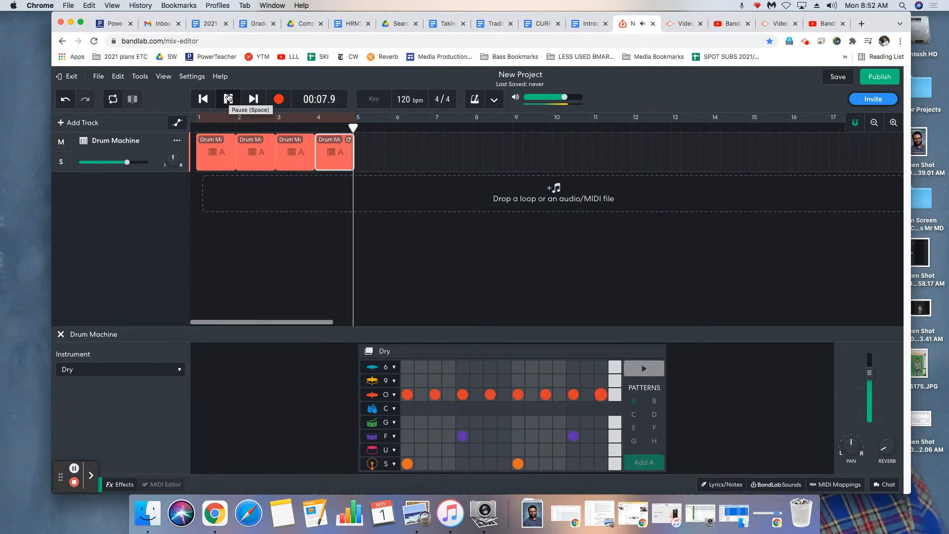
pyautogui.click(228, 98)
# - Position the playhead at the start of bar 5, right after the last pattern A region
pyautogui.click(339, 127)
pyautogui.press('Right')
pyautogui.press('Right')
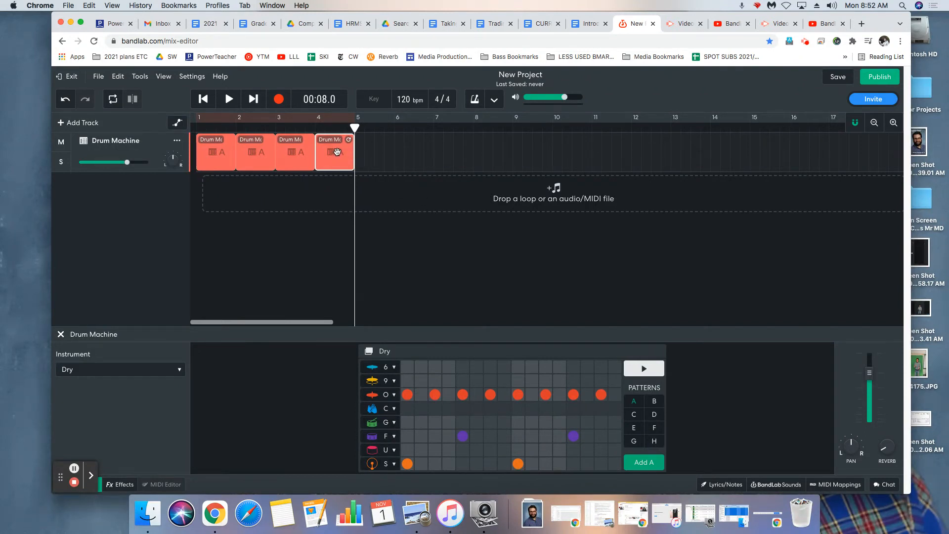
pyautogui.click(211, 149)
pyautogui.click(249, 153)
pyautogui.click(295, 154)
pyautogui.click(335, 155)
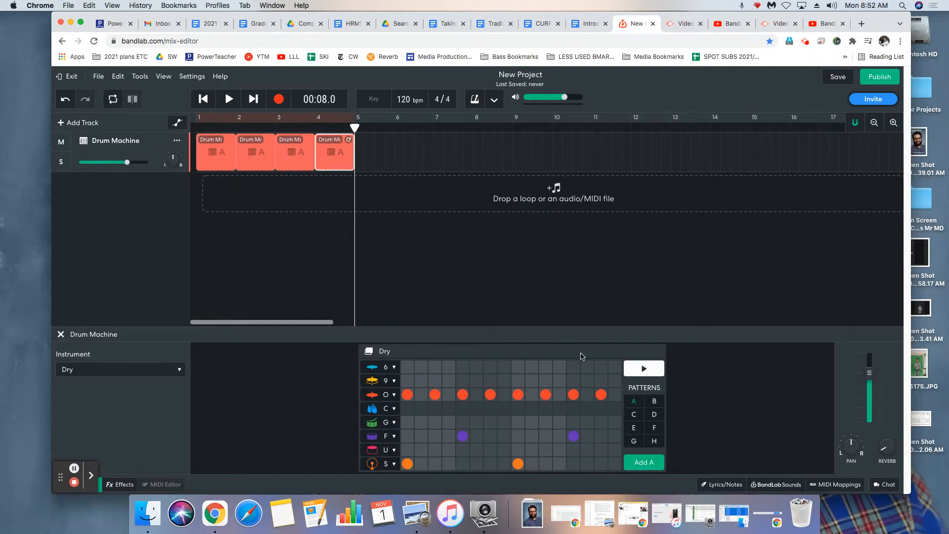
# - Switch the drum machine to pattern B and clear all of its preset hits
pyautogui.click(654, 402)
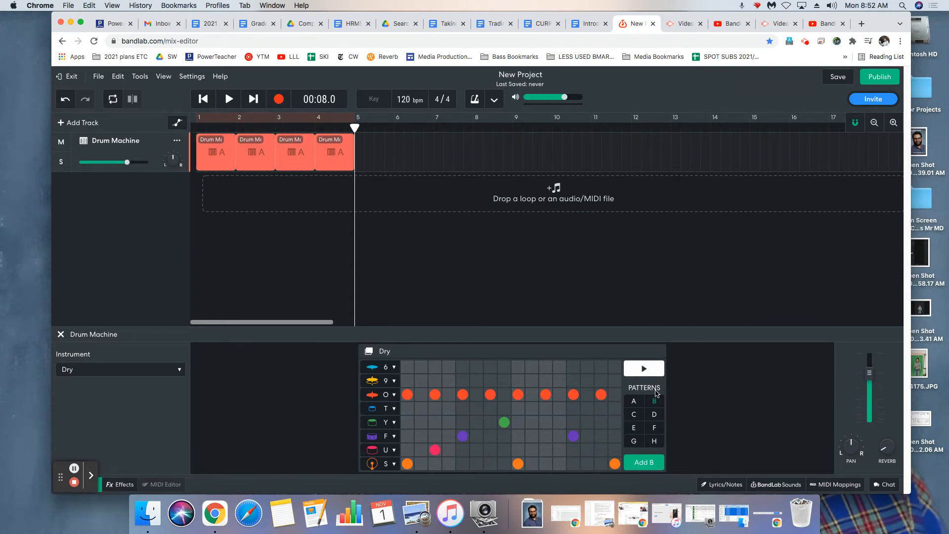
pyautogui.click(634, 402)
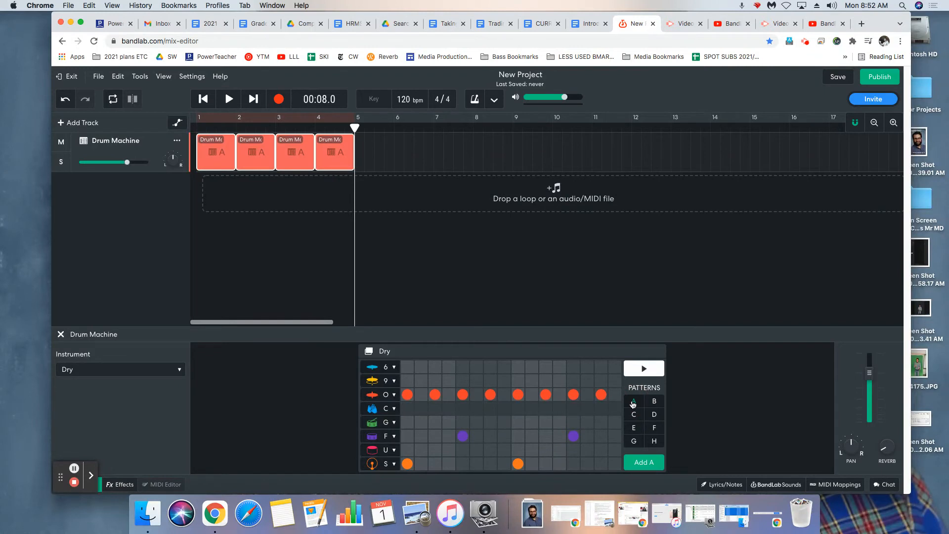
pyautogui.click(653, 403)
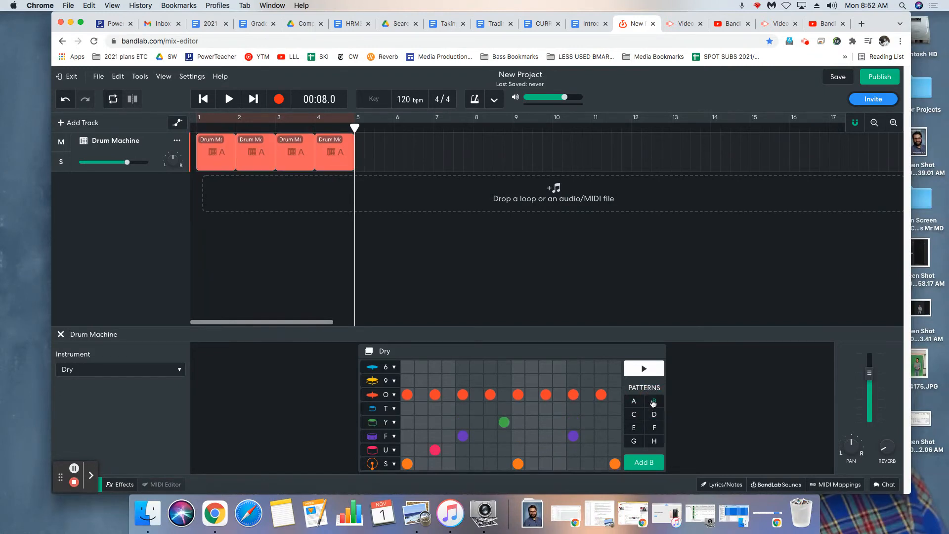
pyautogui.click(463, 395)
pyautogui.click(435, 395)
pyautogui.click(408, 395)
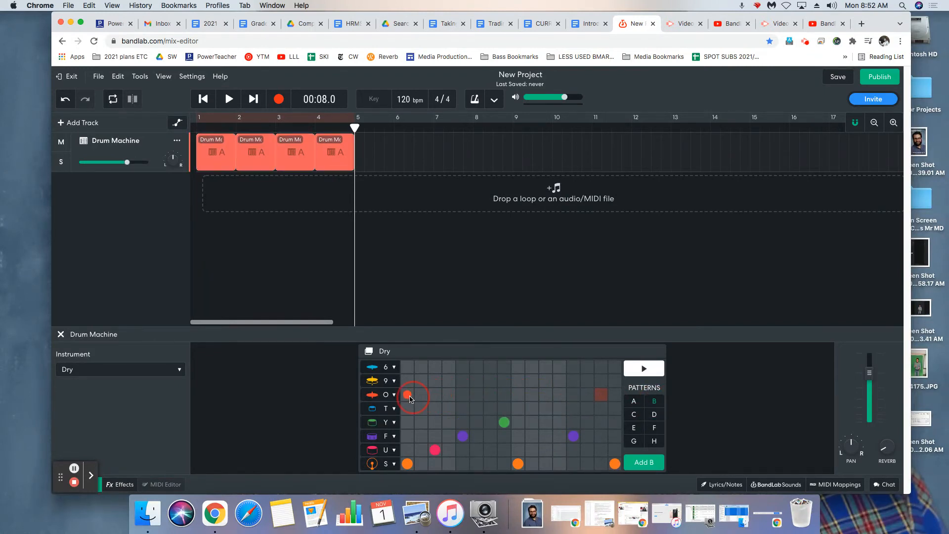
pyautogui.click(408, 463)
pyautogui.click(435, 450)
pyautogui.click(462, 436)
pyautogui.click(504, 422)
pyautogui.click(518, 464)
pyautogui.click(573, 436)
pyautogui.click(615, 463)
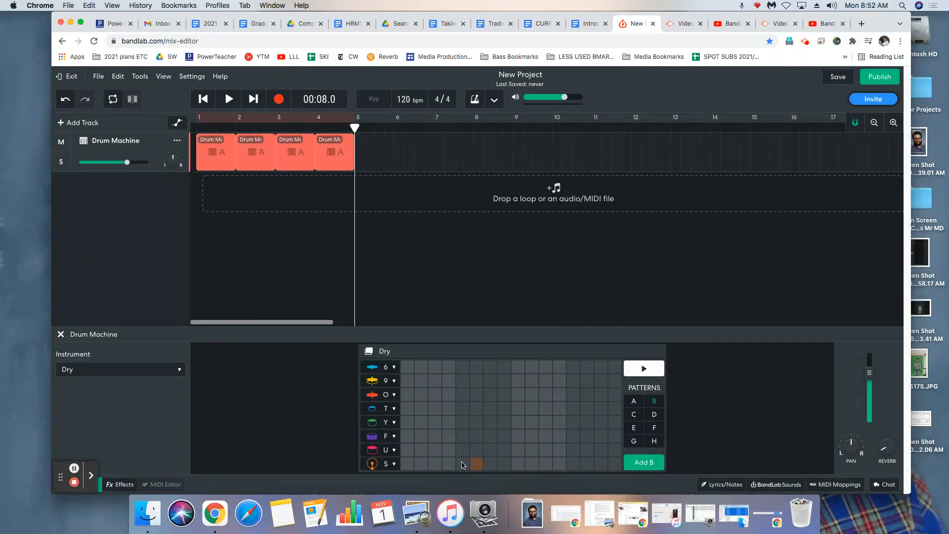
# - In pattern B, place kicks on steps 1, 9 and 15 and snares on steps 5 and 13, and preview it
pyautogui.click(407, 465)
pyautogui.click(462, 436)
pyautogui.click(522, 465)
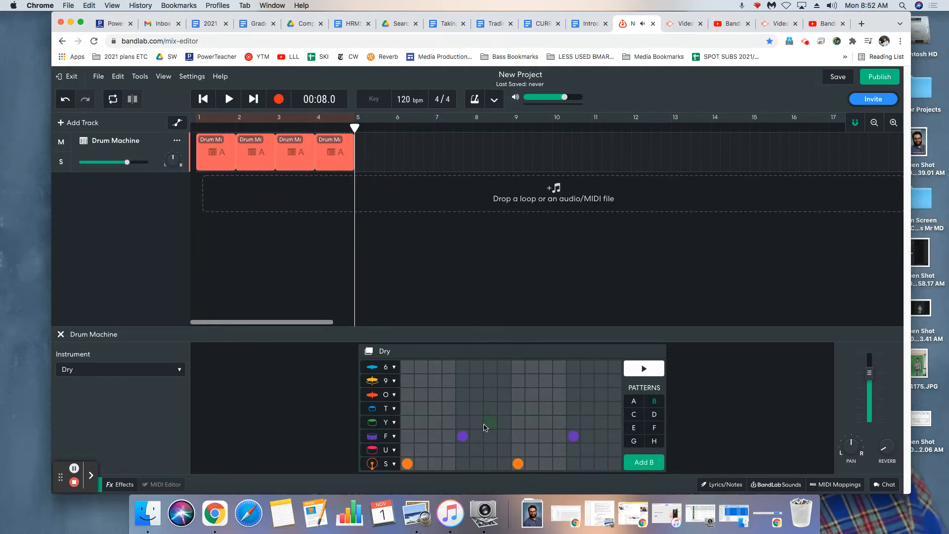
pyautogui.click(600, 463)
pyautogui.click(644, 368)
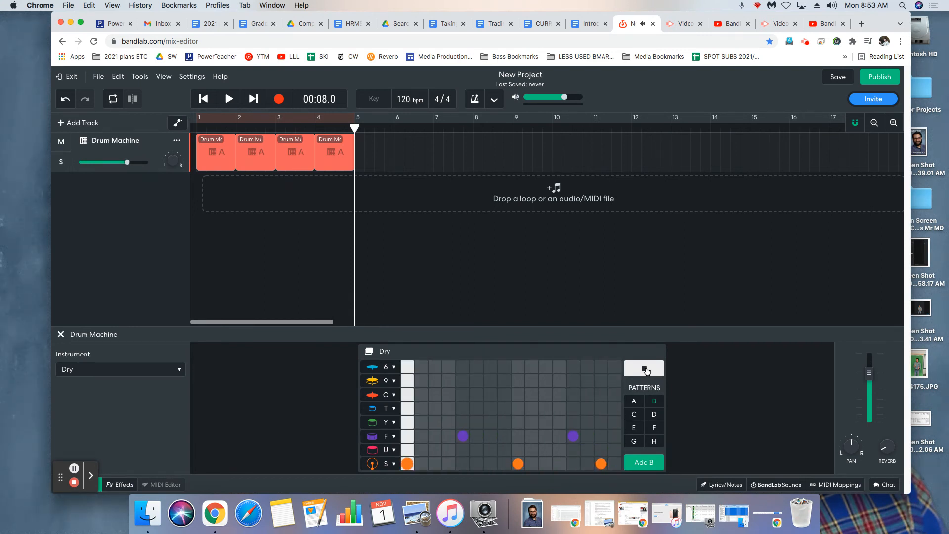
pyautogui.click(644, 369)
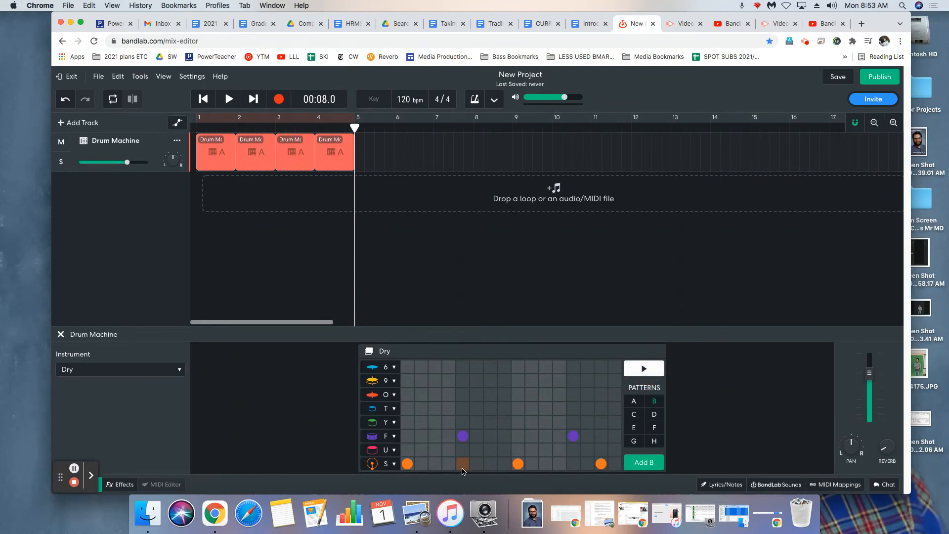
# - Add a kick on step 7 of pattern B and preview the beat
pyautogui.click(491, 465)
pyautogui.click(640, 371)
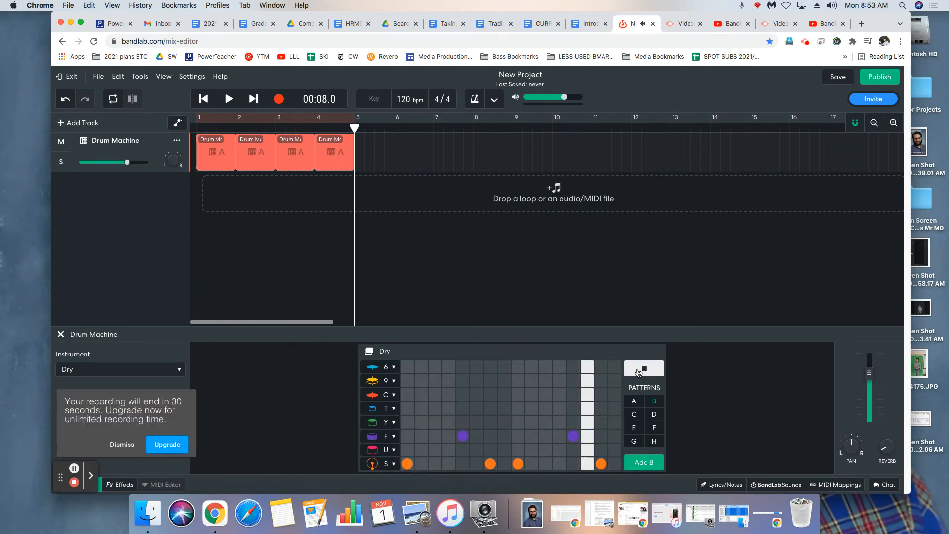
pyautogui.click(640, 371)
# - Place closed hi-hat hits in pattern B on all odd-numbered steps plus steps 14 and 16
pyautogui.click(407, 394)
pyautogui.click(435, 394)
pyautogui.click(463, 394)
pyautogui.click(490, 394)
pyautogui.click(518, 394)
pyautogui.click(546, 394)
pyautogui.click(579, 396)
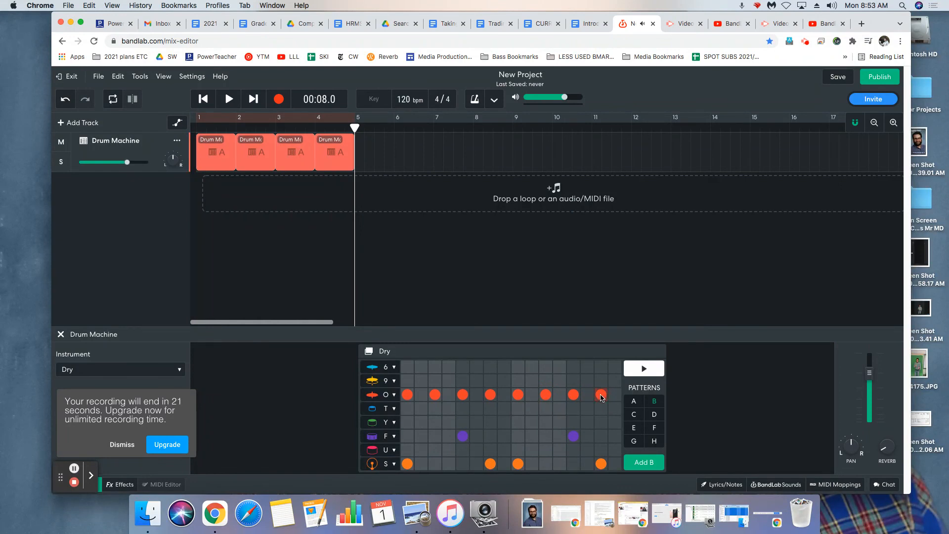
pyautogui.click(586, 396)
# - Preview the finished pattern B and add it to the drum track at bar 5
pyautogui.click(631, 371)
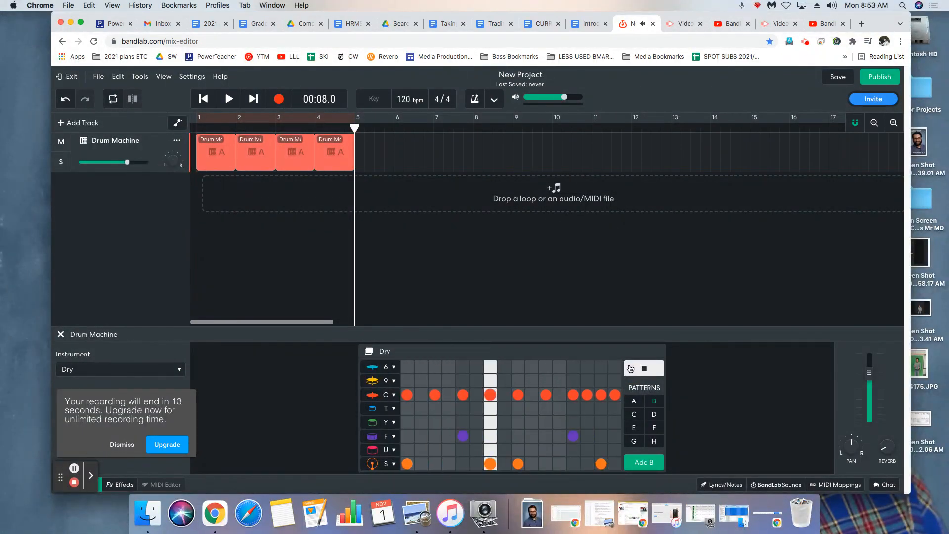
pyautogui.click(630, 368)
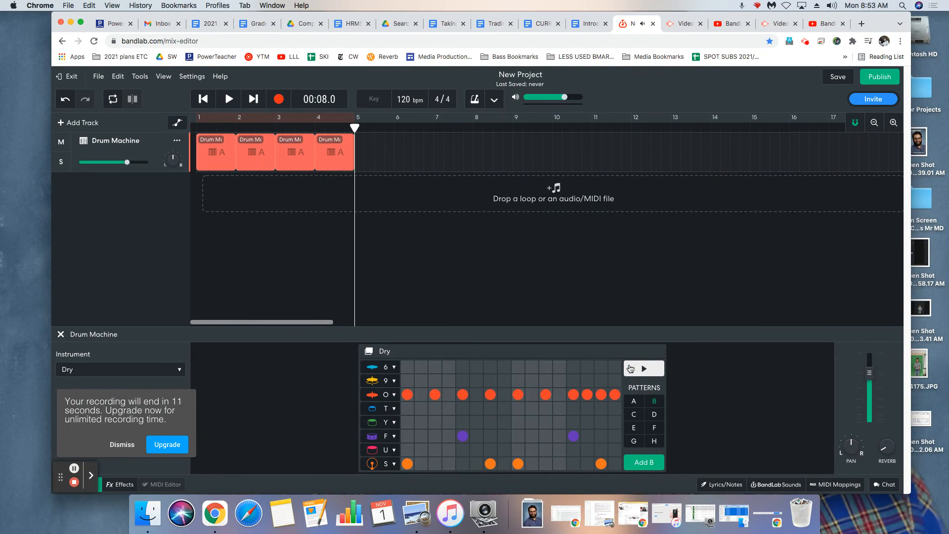
pyautogui.click(633, 462)
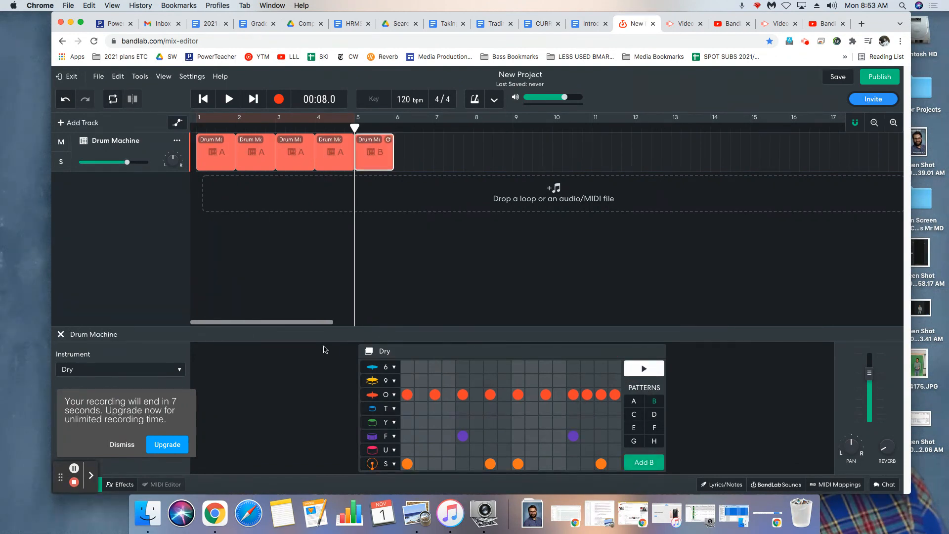